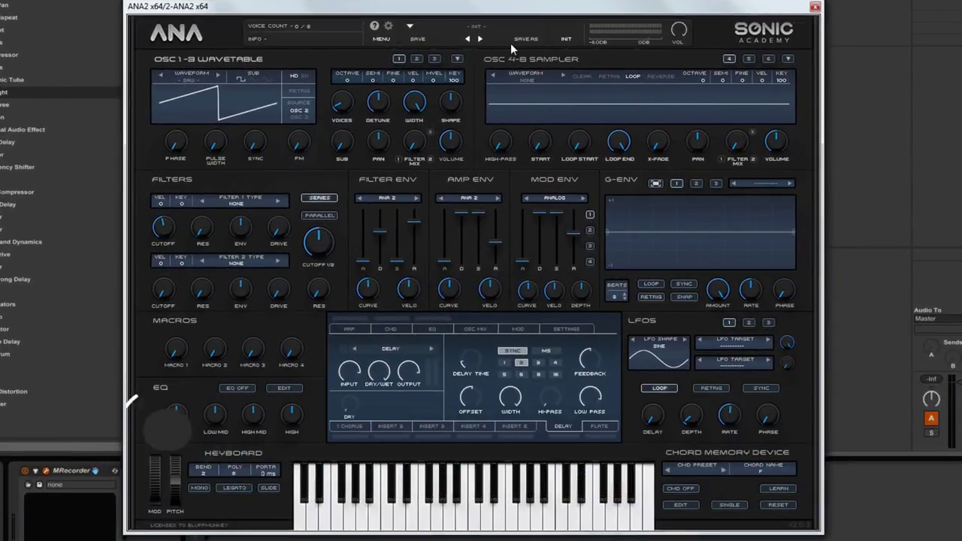
# - Load the analog Saw Ob waveform into oscillator 1 and close the waveform browser
pyautogui.click(188, 85)
pyautogui.moveTo(466, 263); pyautogui.dragTo(466, 329)
pyautogui.click(392, 348)
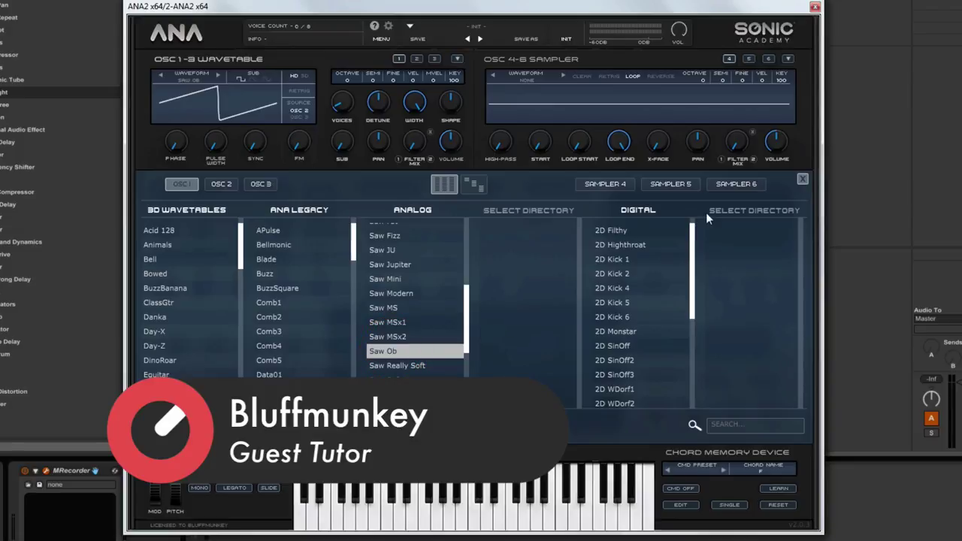
pyautogui.click(801, 180)
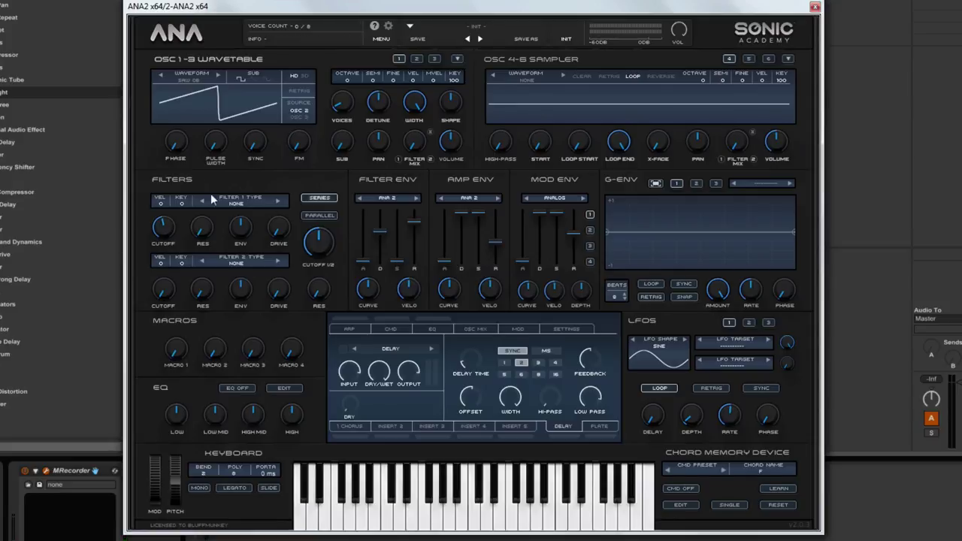
# - Set filter 1 to the analog OBER - LP type and lower the combined cutoff and filter 1 cutoff to minimum, about 20 Hz
pyautogui.click(238, 202)
pyautogui.moveTo(247, 231)
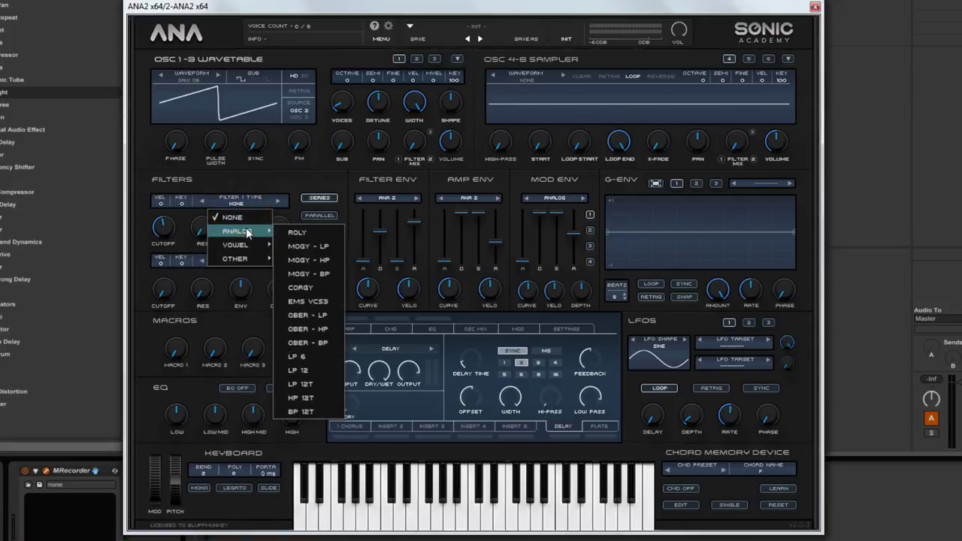
pyautogui.click(320, 313)
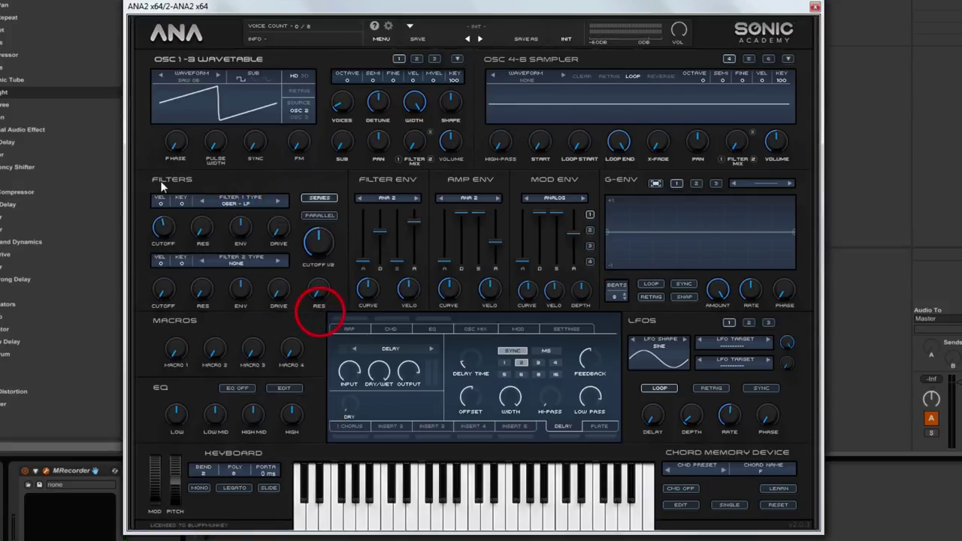
pyautogui.moveTo(316, 238); pyautogui.dragTo(305, 306)
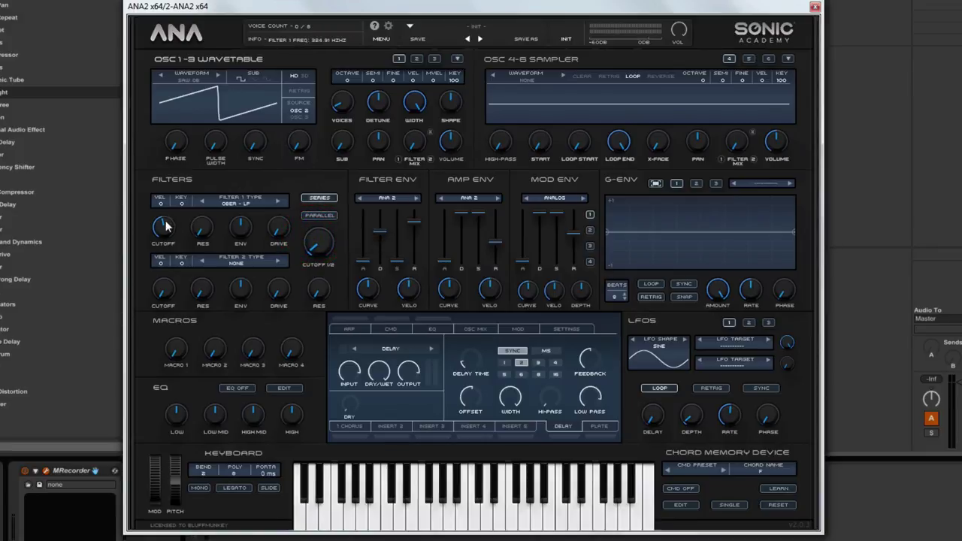
pyautogui.moveTo(164, 228); pyautogui.dragTo(160, 288)
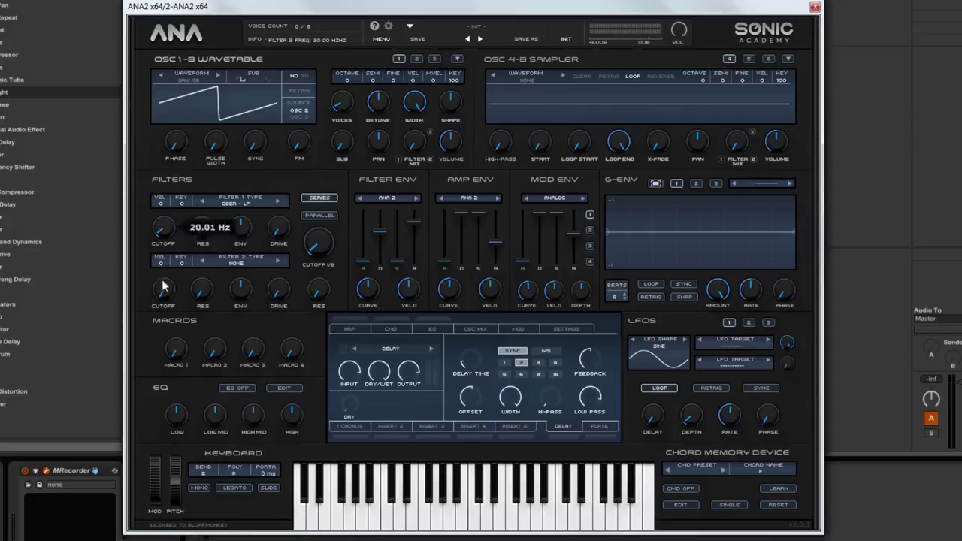
# - Raise filter 1's resonance and drive well up, and bring its cutoff to about 60 Hz
pyautogui.moveTo(204, 236); pyautogui.dragTo(200, 105)
pyautogui.moveTo(279, 226)
pyautogui.mouseDown()
pyautogui.moveTo(265, 103)
pyautogui.moveTo(274, 225)
pyautogui.mouseUp()
pyautogui.click(209, 226)
pyautogui.moveTo(164, 237); pyautogui.dragTo(155, 200)
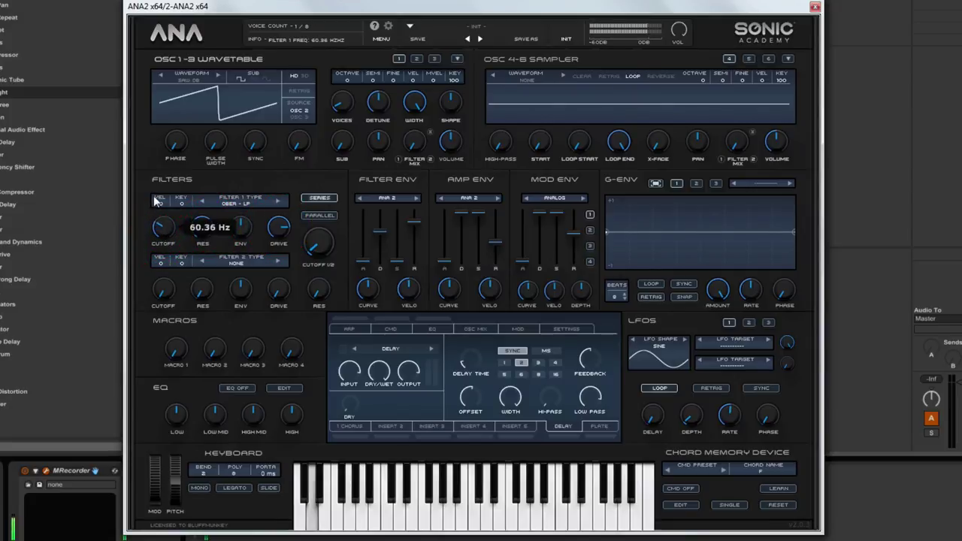
# - Reduce the output volume to about -10.98 dB and set oscillator 1's octave to -1
pyautogui.click(678, 32)
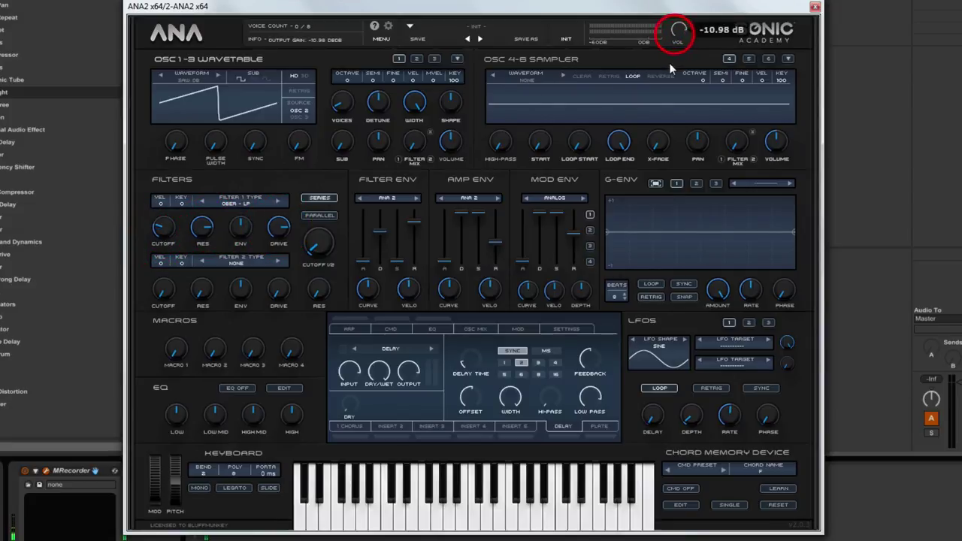
pyautogui.click(348, 79)
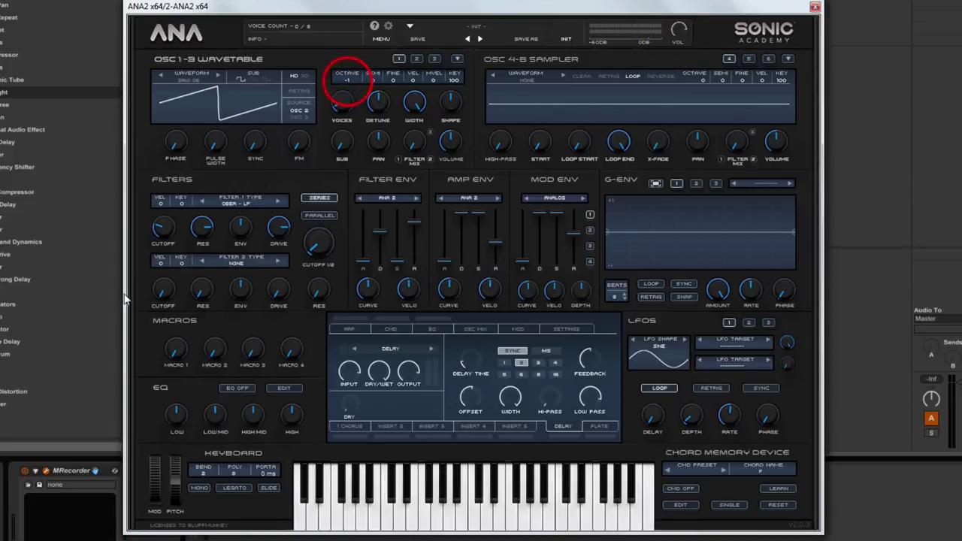
# - Lower filter 1's cutoff to about 20 Hz and fine-tune its resonance and drive
pyautogui.moveTo(167, 236)
pyautogui.mouseDown()
pyautogui.moveTo(165, 262)
pyautogui.moveTo(158, 205)
pyautogui.moveTo(161, 260)
pyautogui.moveTo(152, 206)
pyautogui.moveTo(146, 240)
pyautogui.moveTo(162, 236)
pyautogui.moveTo(155, 224)
pyautogui.mouseUp()
pyautogui.click(203, 227)
pyautogui.click(279, 227)
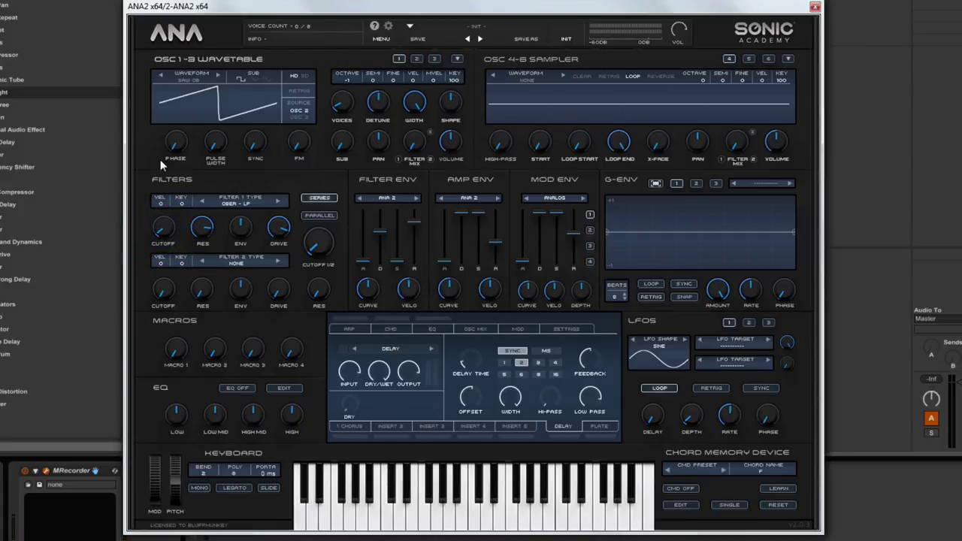
# - Raise the filter envelope's attack and sustain with decay at about 16113 ms, and lengthen the amp envelope's release slightly
pyautogui.moveTo(365, 267); pyautogui.dragTo(381, 231)
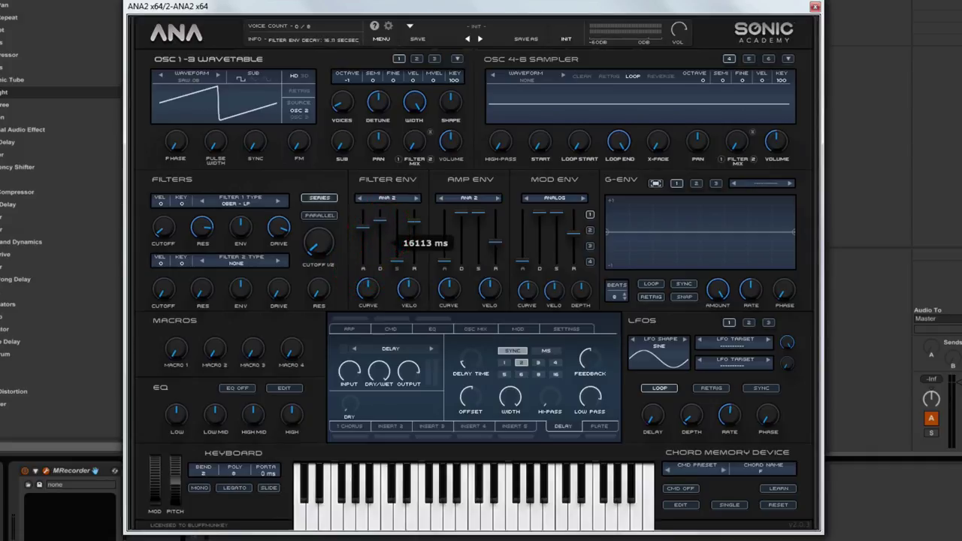
pyautogui.moveTo(396, 268); pyautogui.dragTo(398, 265)
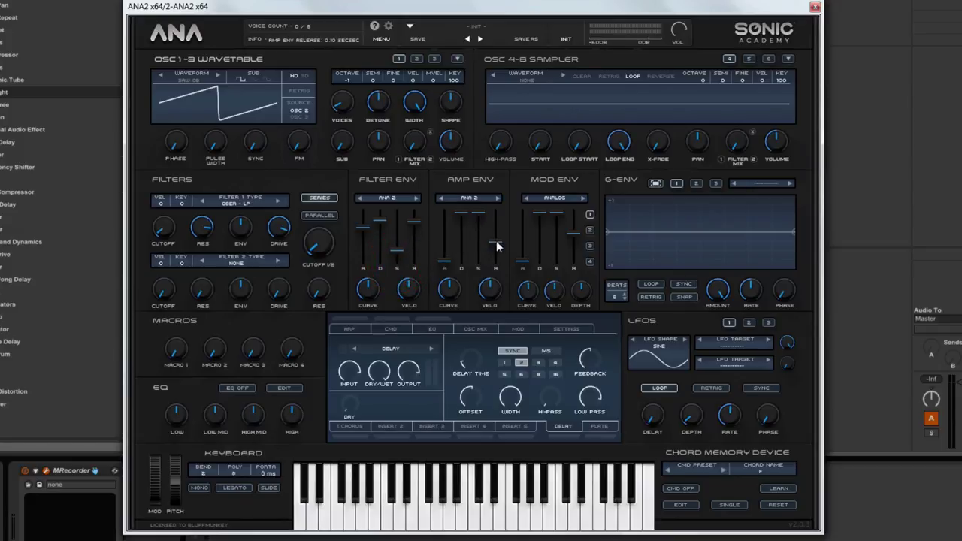
pyautogui.moveTo(495, 243); pyautogui.dragTo(495, 235)
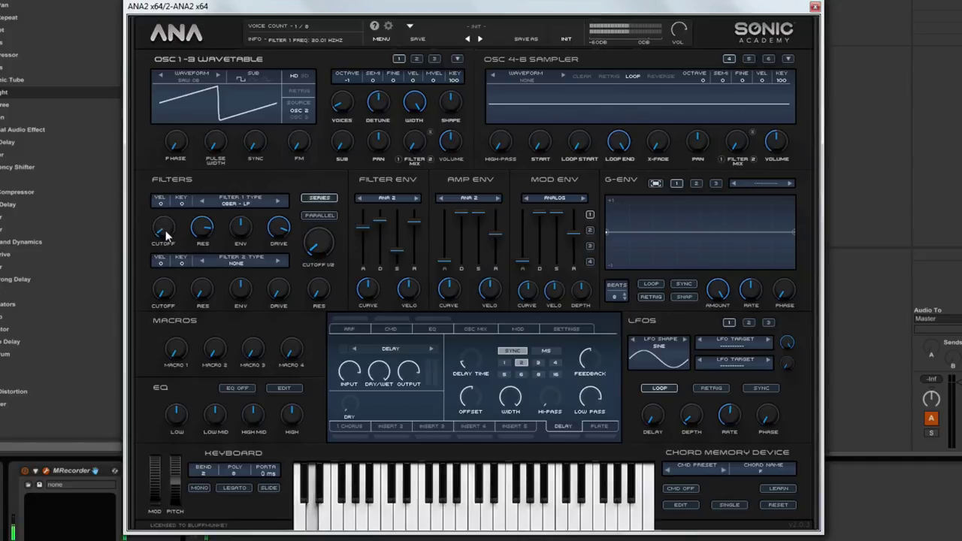
# - Increase filter 1's envelope amount and shorten the filter envelope attack to about 2.02 seconds
pyautogui.moveTo(237, 228); pyautogui.dragTo(253, 242)
pyautogui.moveTo(367, 233)
pyautogui.mouseDown()
pyautogui.moveTo(368, 241)
pyautogui.moveTo(378, 215)
pyautogui.moveTo(368, 231)
pyautogui.mouseUp()
pyautogui.moveTo(241, 226); pyautogui.dragTo(242, 231)
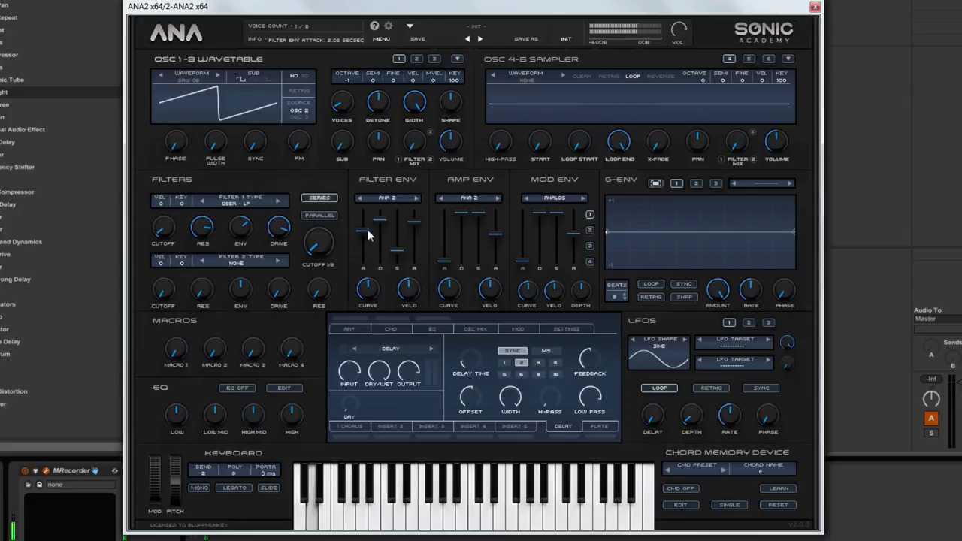
# - Fine-tune the filter envelope by lengthening its attack and decay and slightly adjusting its sustain level
pyautogui.moveTo(367, 235); pyautogui.dragTo(398, 246)
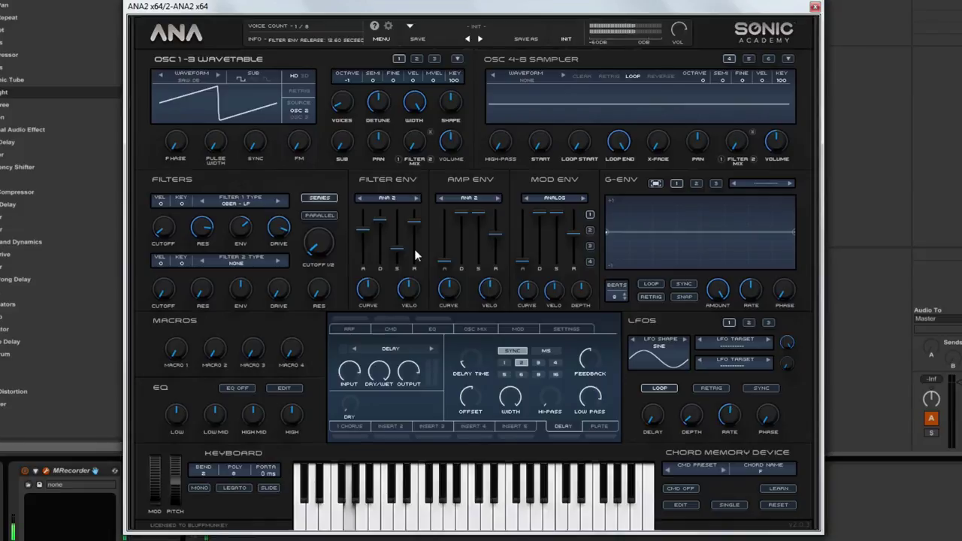
pyautogui.click(380, 219)
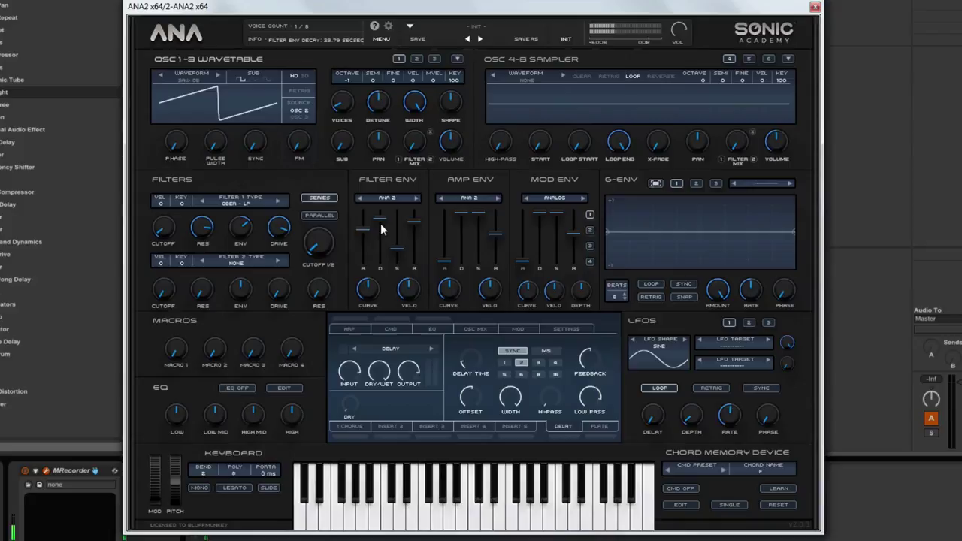
pyautogui.moveTo(379, 219); pyautogui.dragTo(379, 217)
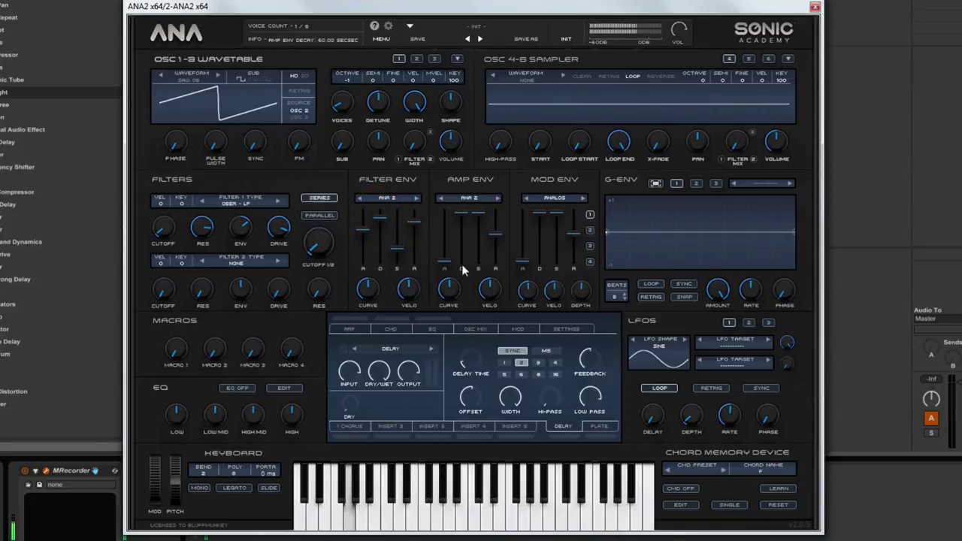
pyautogui.moveTo(396, 248); pyautogui.dragTo(380, 217)
pyautogui.moveTo(366, 231); pyautogui.dragTo(369, 246)
# - Activate the first send effect and change its type from Delay to Ping-Pong
pyautogui.click(565, 427)
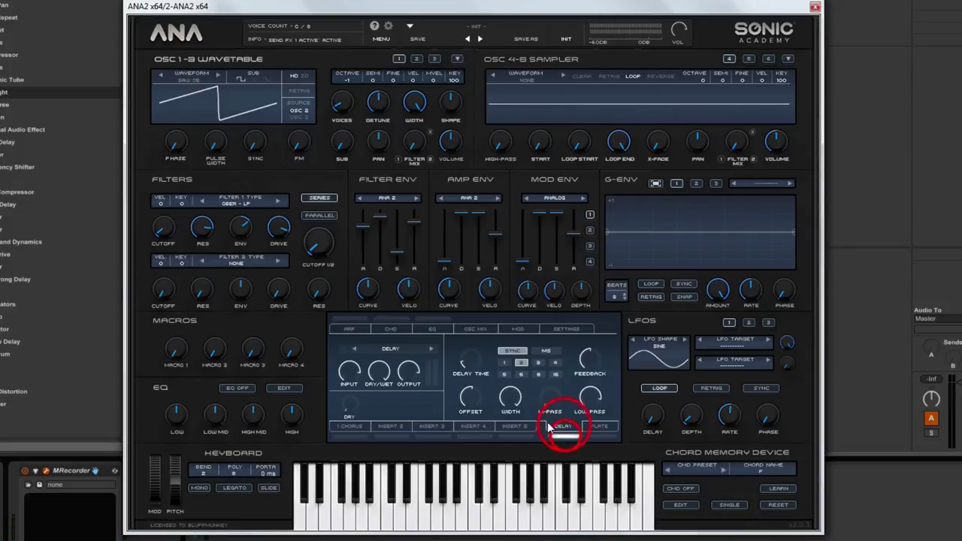
pyautogui.click(390, 348)
pyautogui.moveTo(410, 376)
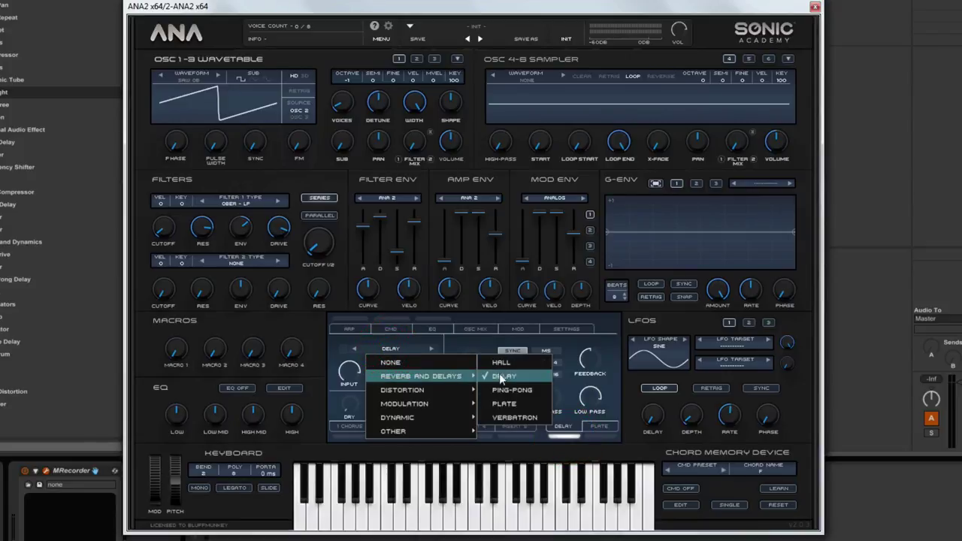
pyautogui.click(502, 376)
pyautogui.click(397, 350)
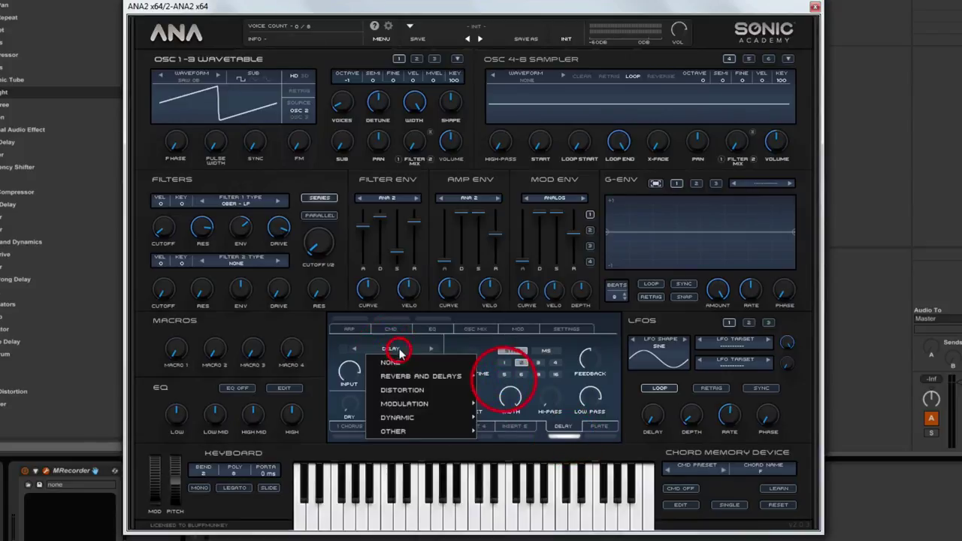
pyautogui.moveTo(410, 376)
pyautogui.click(510, 390)
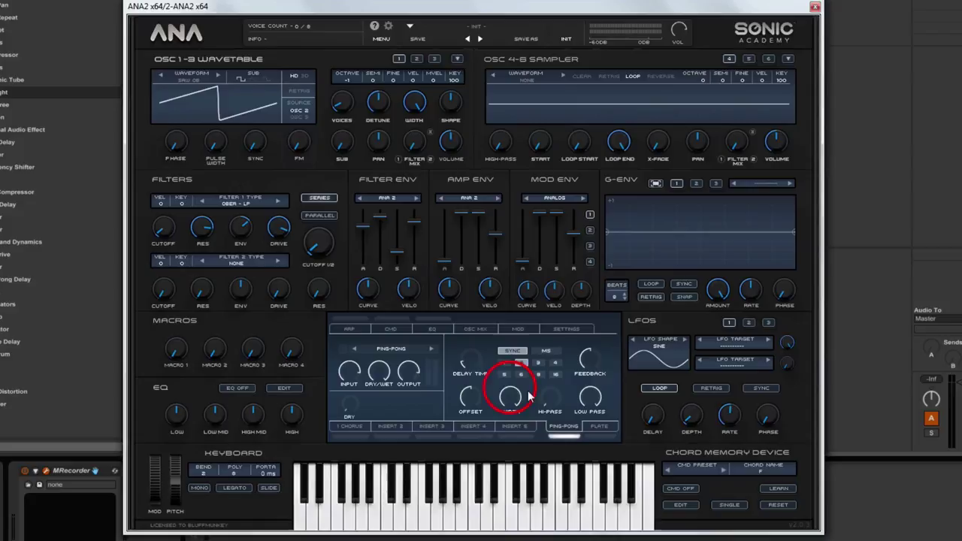
# - Raise the ping-pong delay's hi-pass, lower its low pass, and turn up the Dry send level
pyautogui.moveTo(549, 397); pyautogui.dragTo(530, 338)
pyautogui.moveTo(598, 397); pyautogui.dragTo(590, 435)
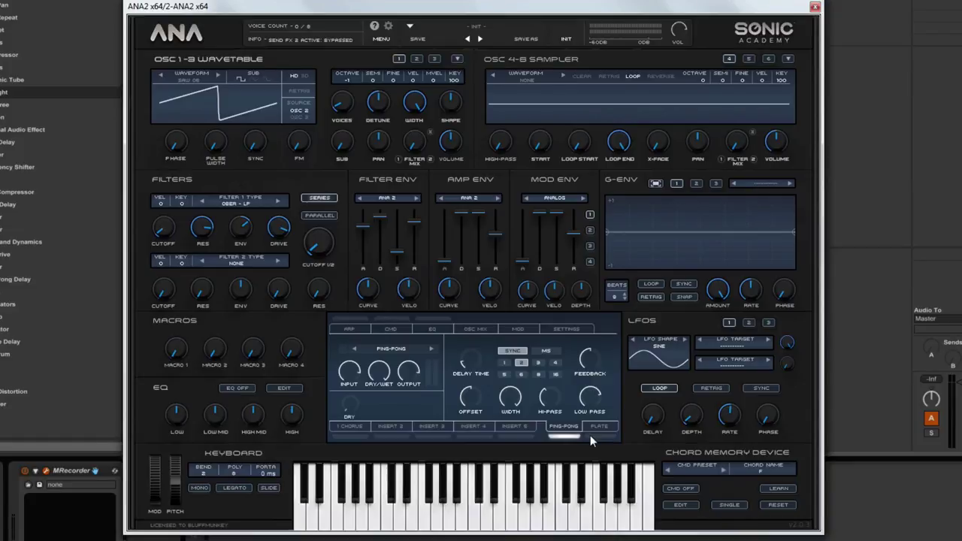
pyautogui.moveTo(352, 400); pyautogui.dragTo(347, 354)
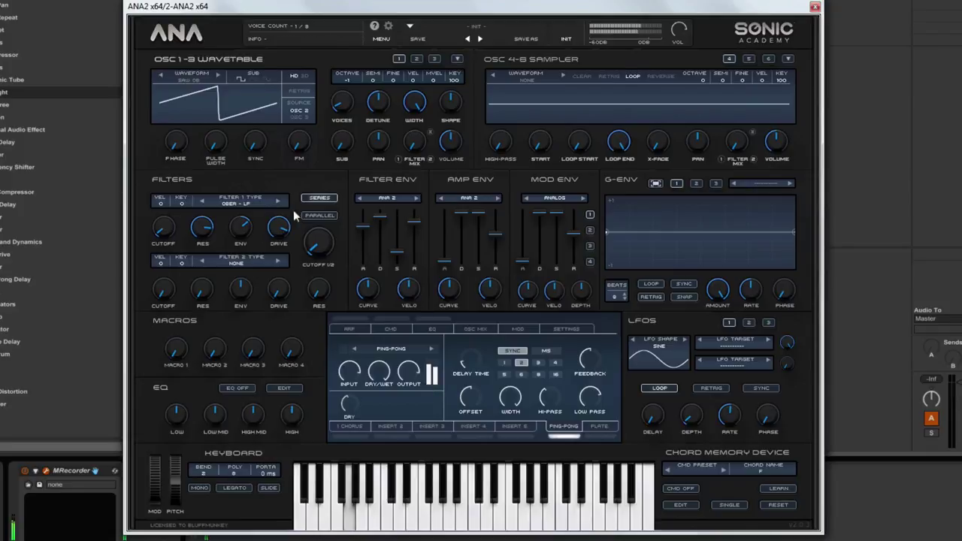
# - Set filter 1's envelope amount to about 36% and the ping-pong delay's dry/wet mix to 90.40%
pyautogui.click(243, 229)
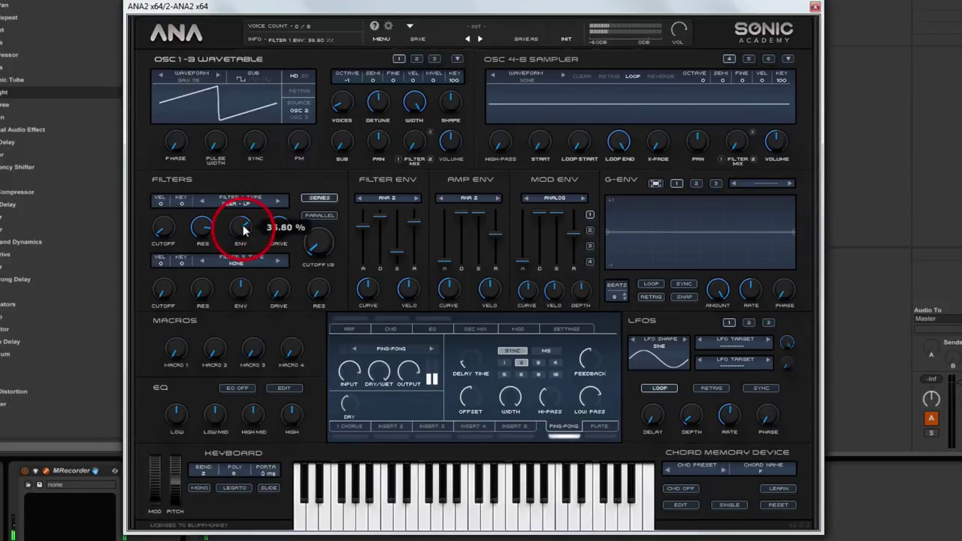
pyautogui.click(377, 369)
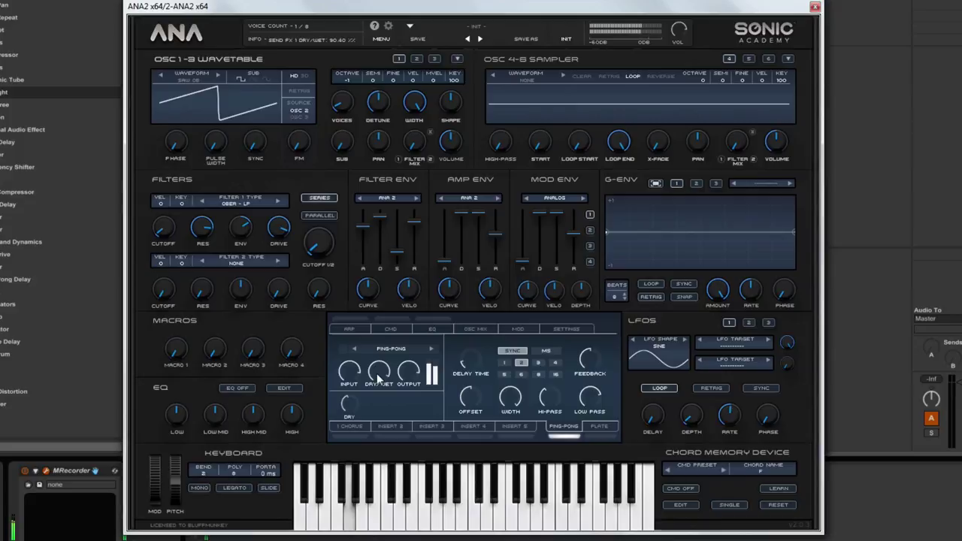
# - Touch up the filter envelope's decay and lower its sustain to about -17.08 dB
pyautogui.click(380, 217)
pyautogui.moveTo(395, 241); pyautogui.dragTo(396, 254)
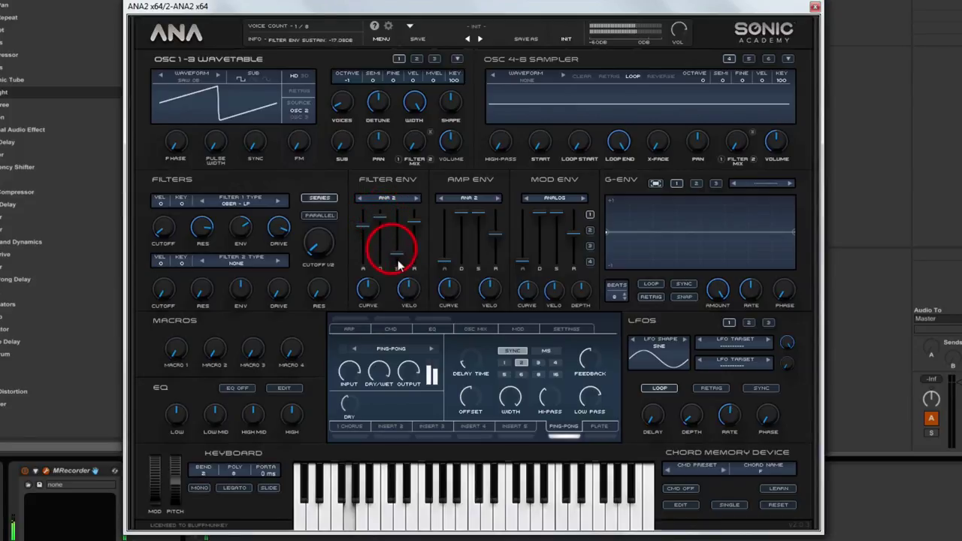